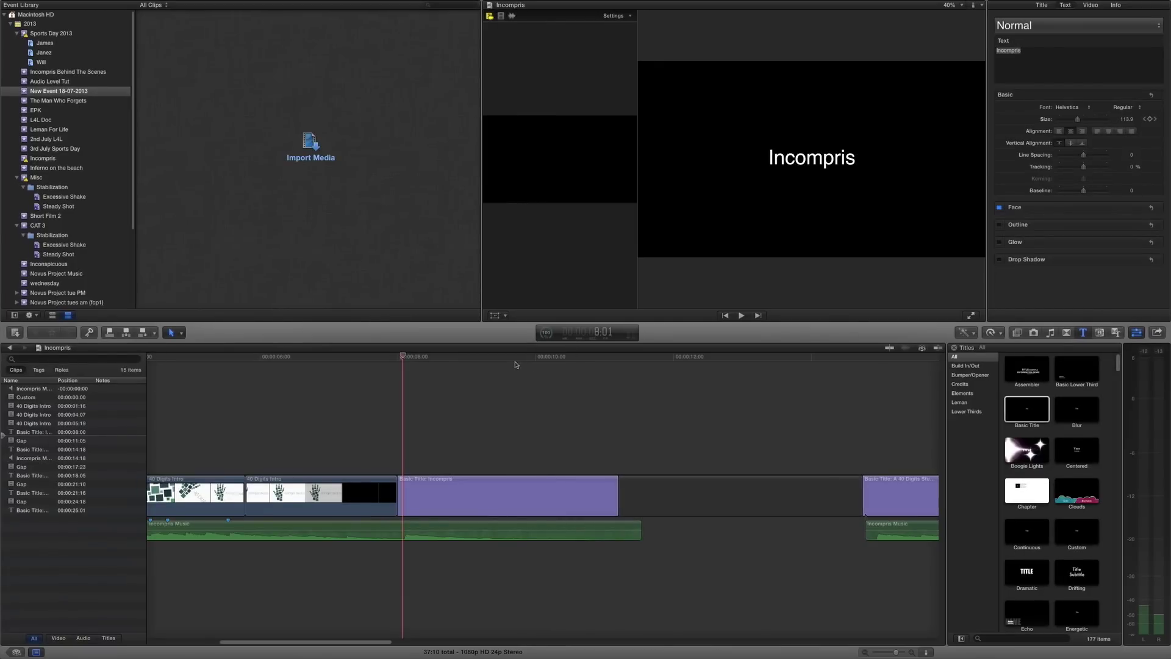
Step: Move the playhead later and browse the File menu without choosing a command
left_click(483, 357)
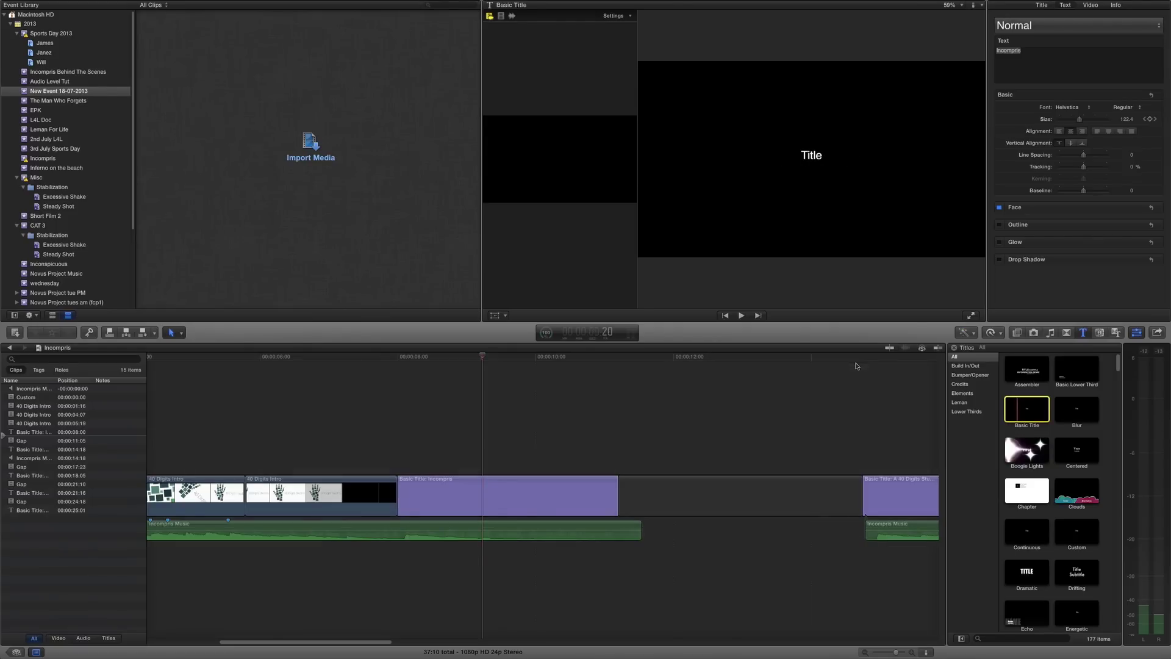
left_click(81, 4)
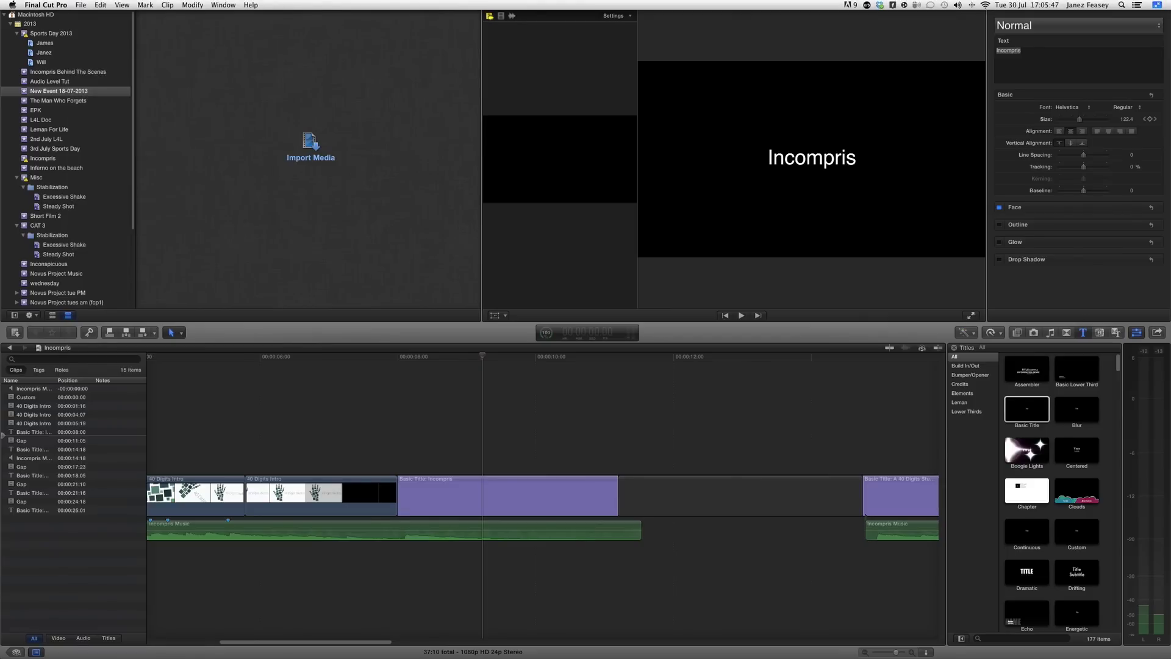
left_click(80, 5)
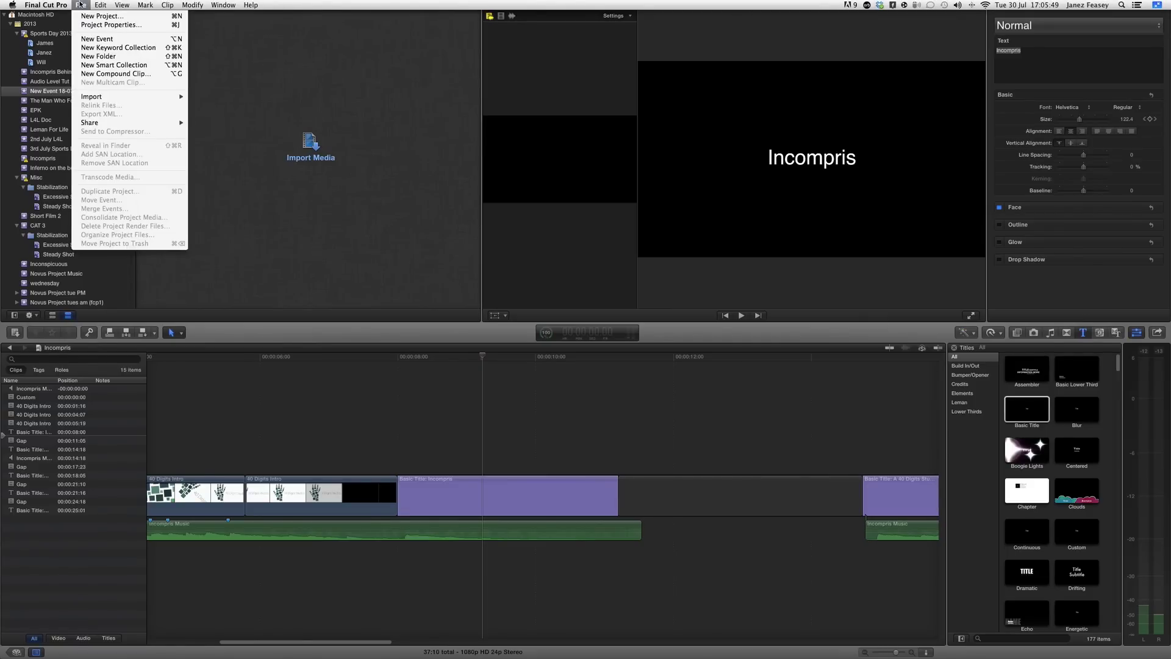
left_click(81, 4)
left_click(81, 5)
left_click(527, 381)
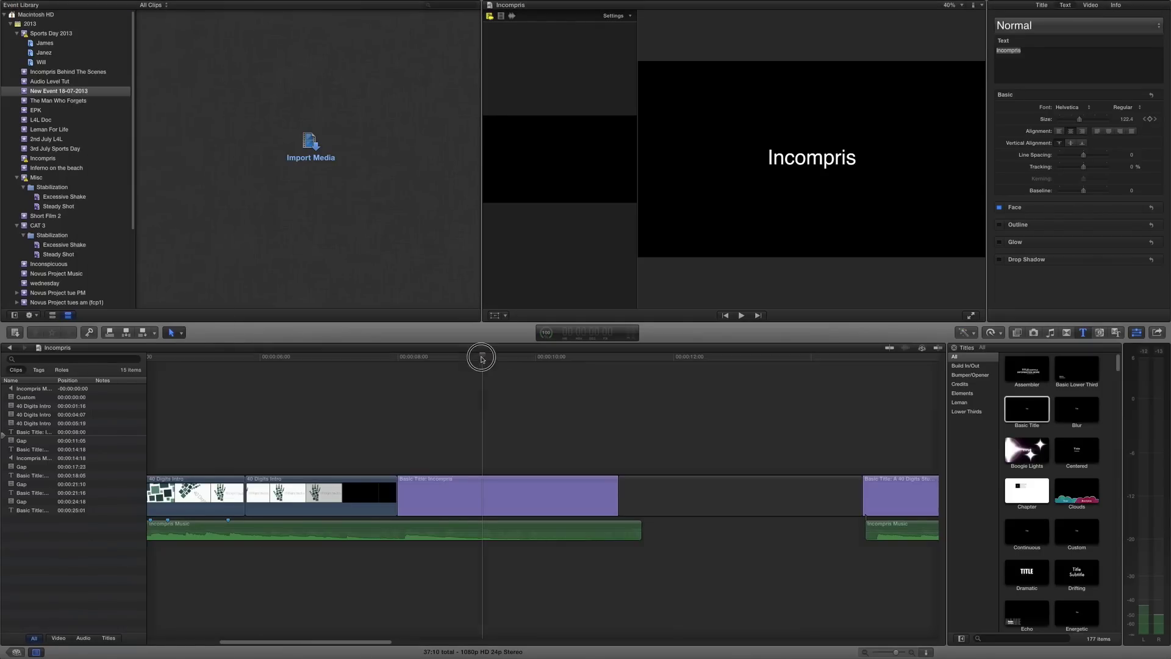
Step: Connect a Basic Title above the Incompris storyline and park the playhead on it
left_click(1027, 410)
left_click(698, 509)
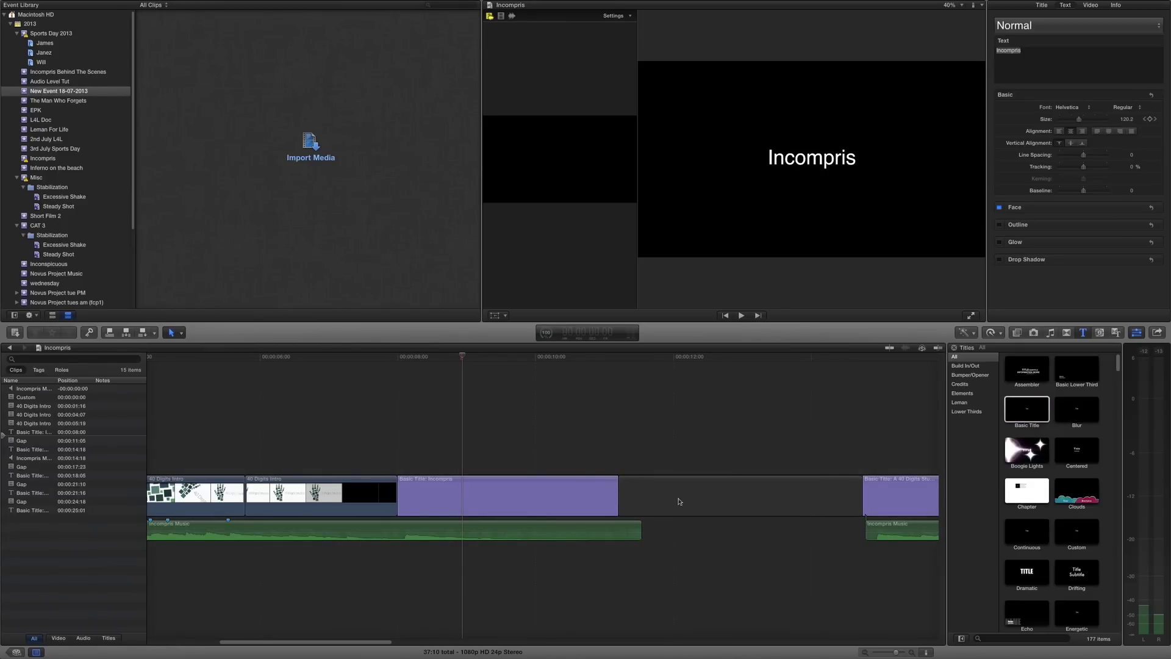
left_click(1029, 417)
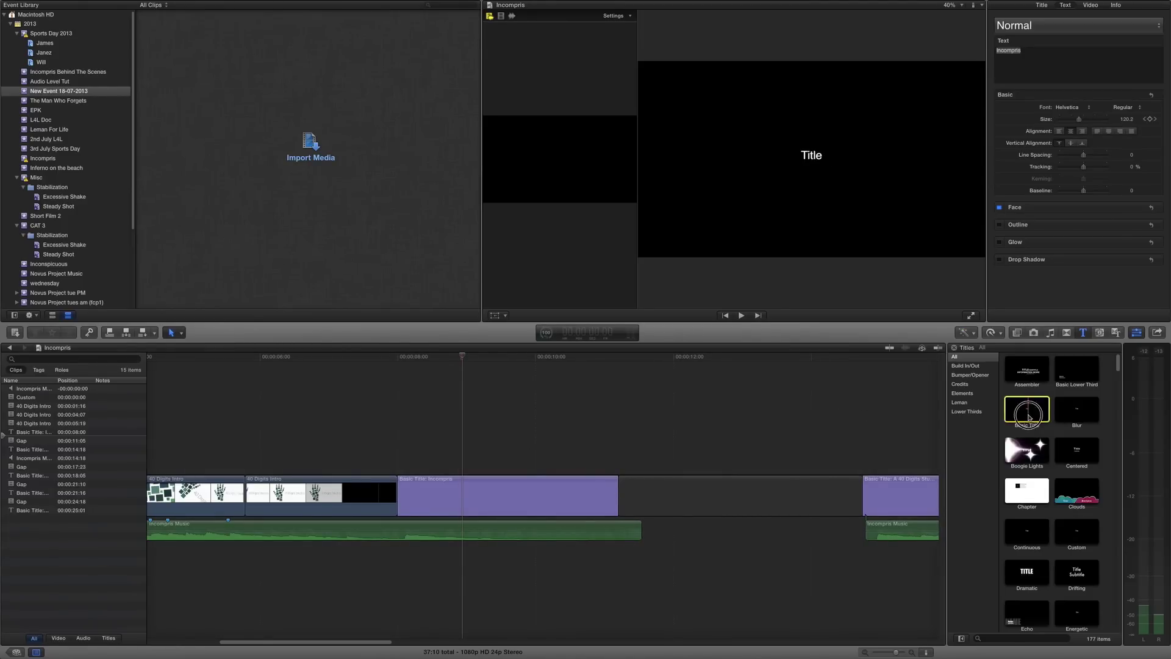
left_click_drag(1028, 416, 208, 425)
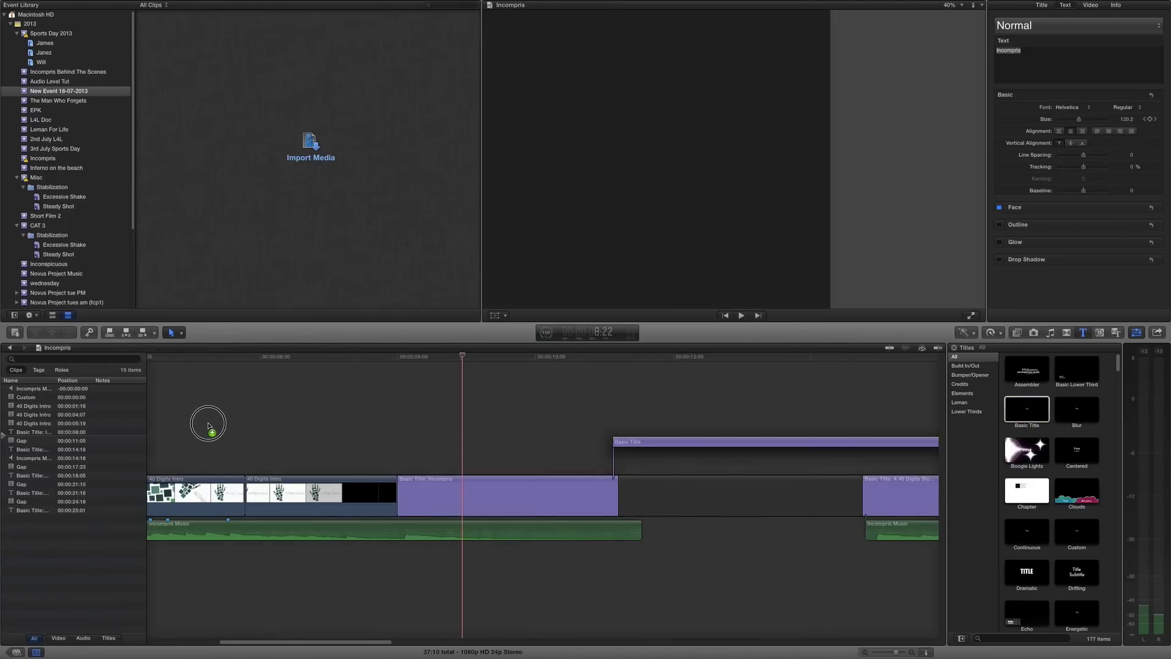
left_click_drag(210, 426, 281, 407)
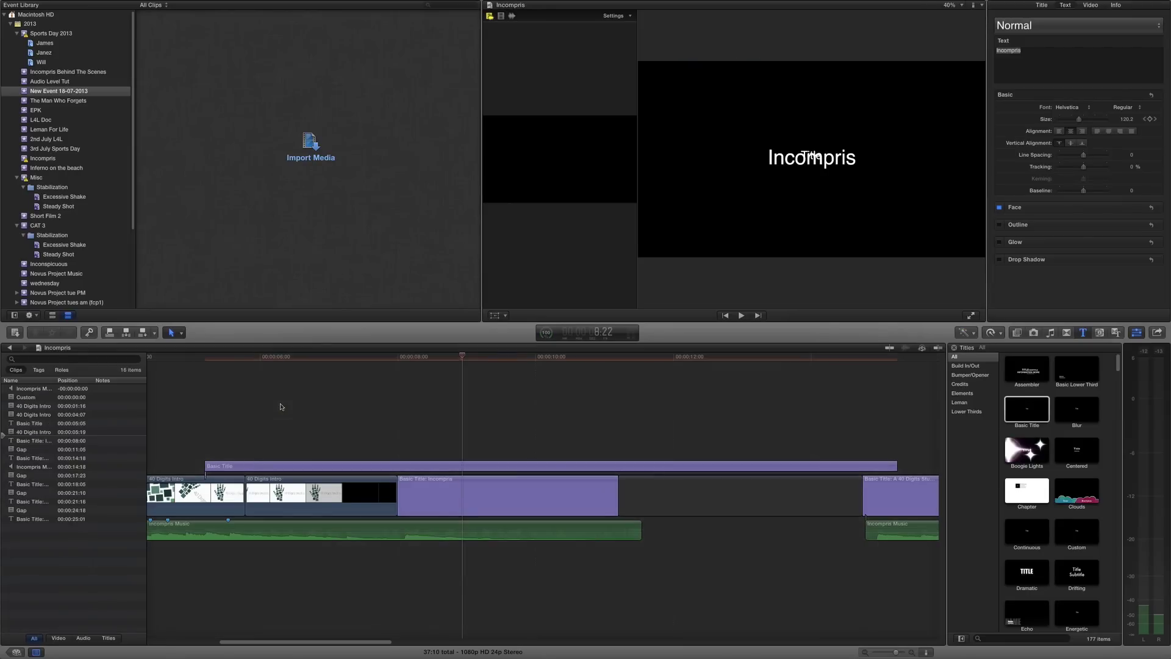
left_click(284, 445)
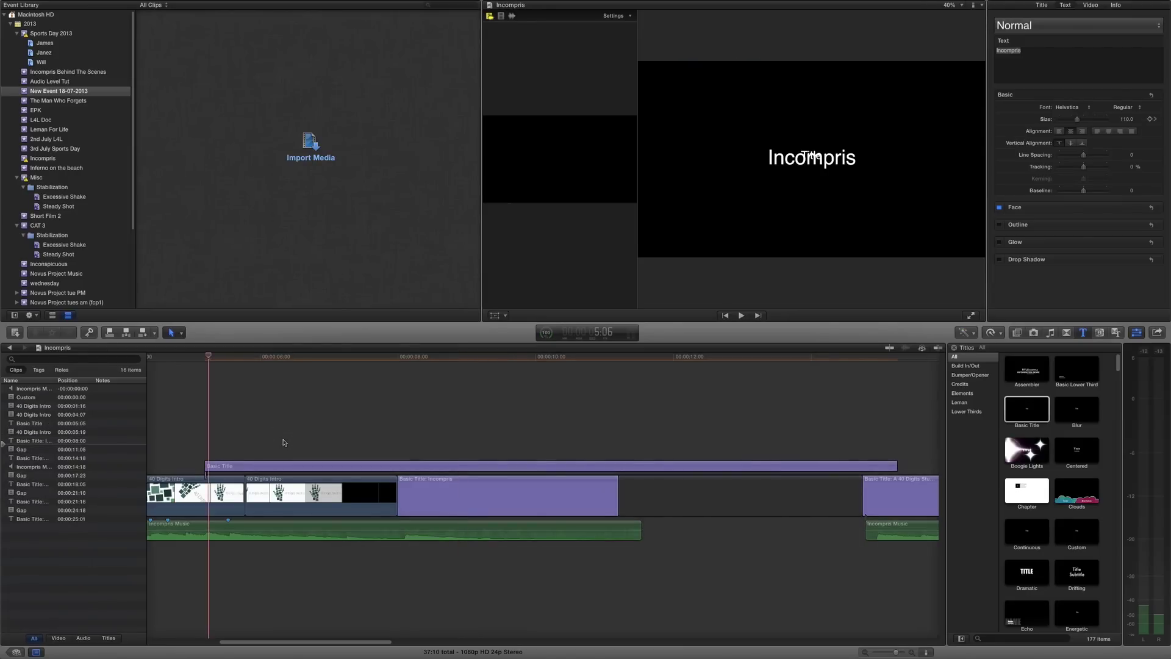
left_click(370, 437)
Step: Show Background Tasks and position its window over the timeline while rendering finishes
left_click(549, 335)
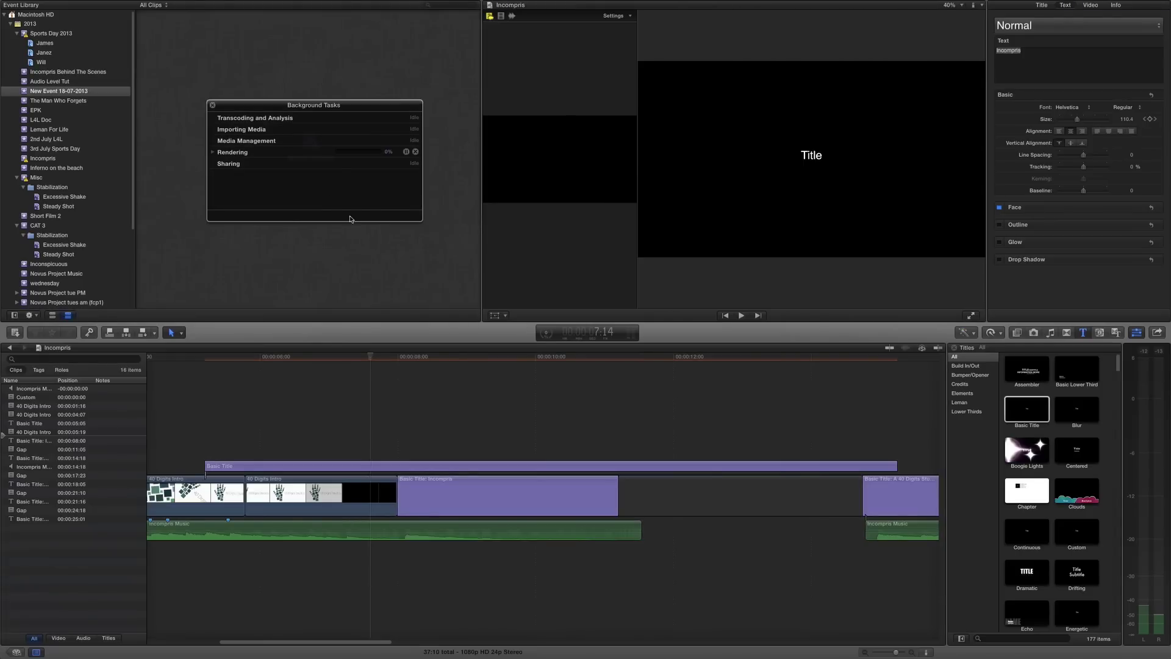
left_click_drag(268, 104, 559, 370)
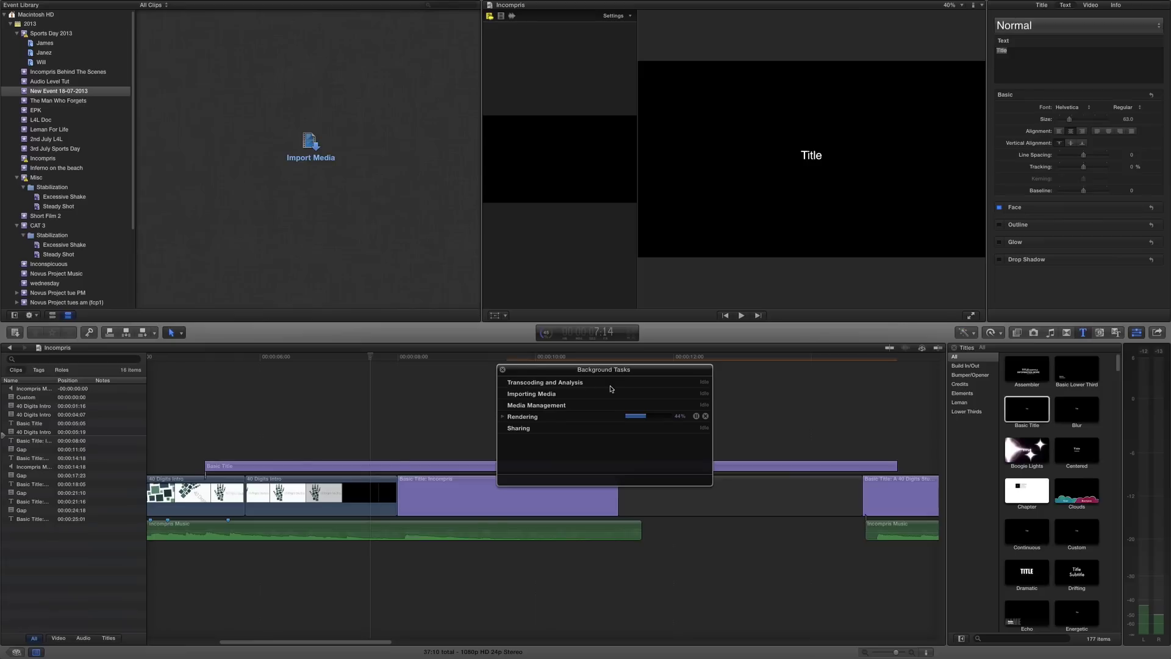
left_click_drag(595, 373, 586, 371)
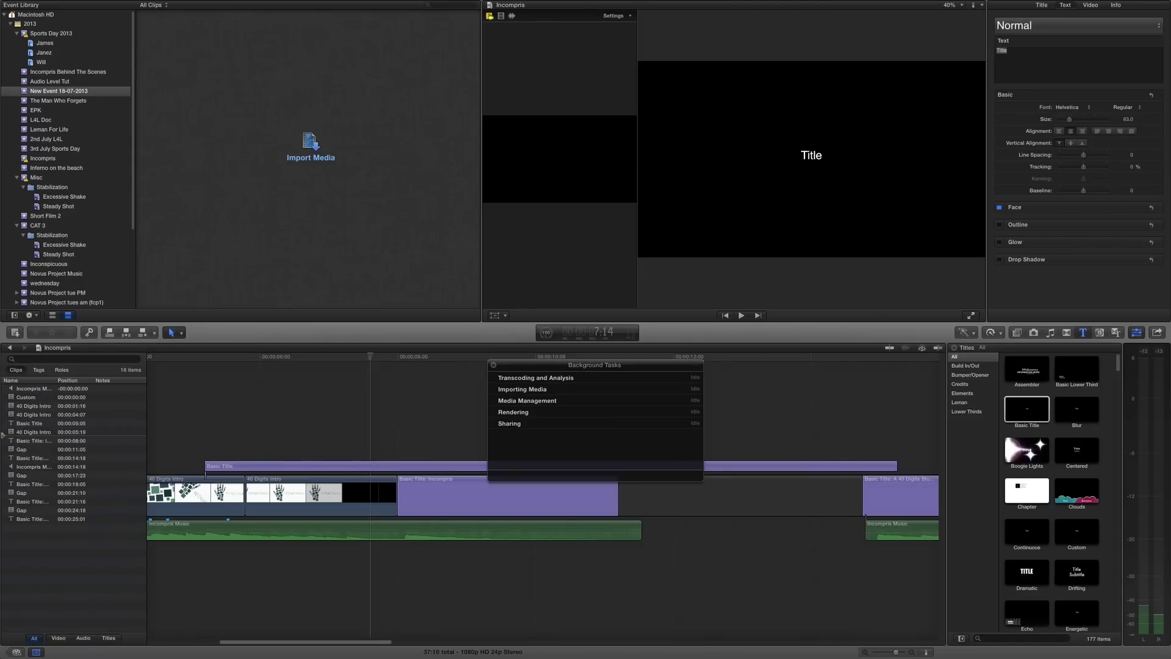
Step: Check the Final Cut Pro and File menus for Save, then close Background Tasks
left_click(45, 4)
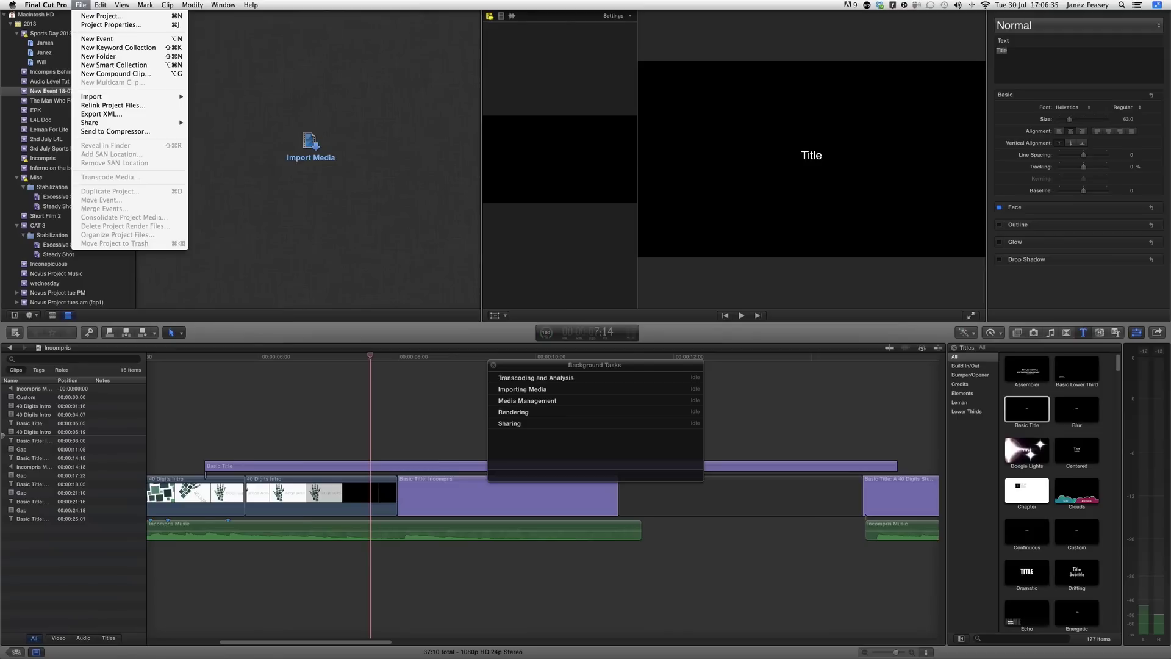
left_click(338, 185)
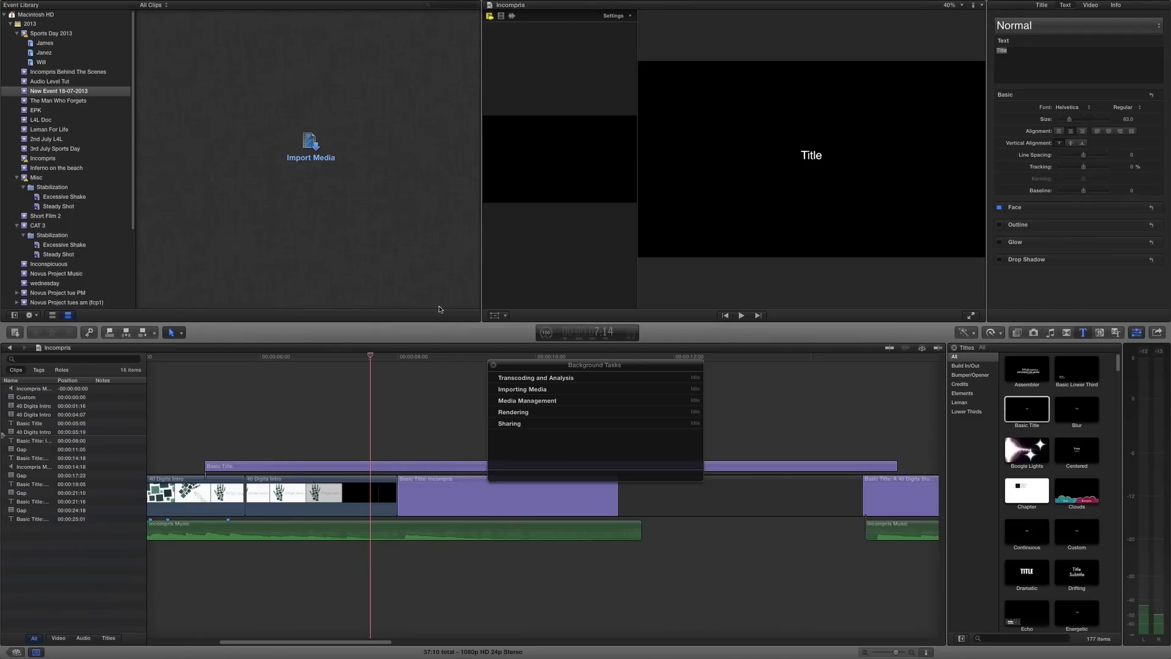
left_click(495, 367)
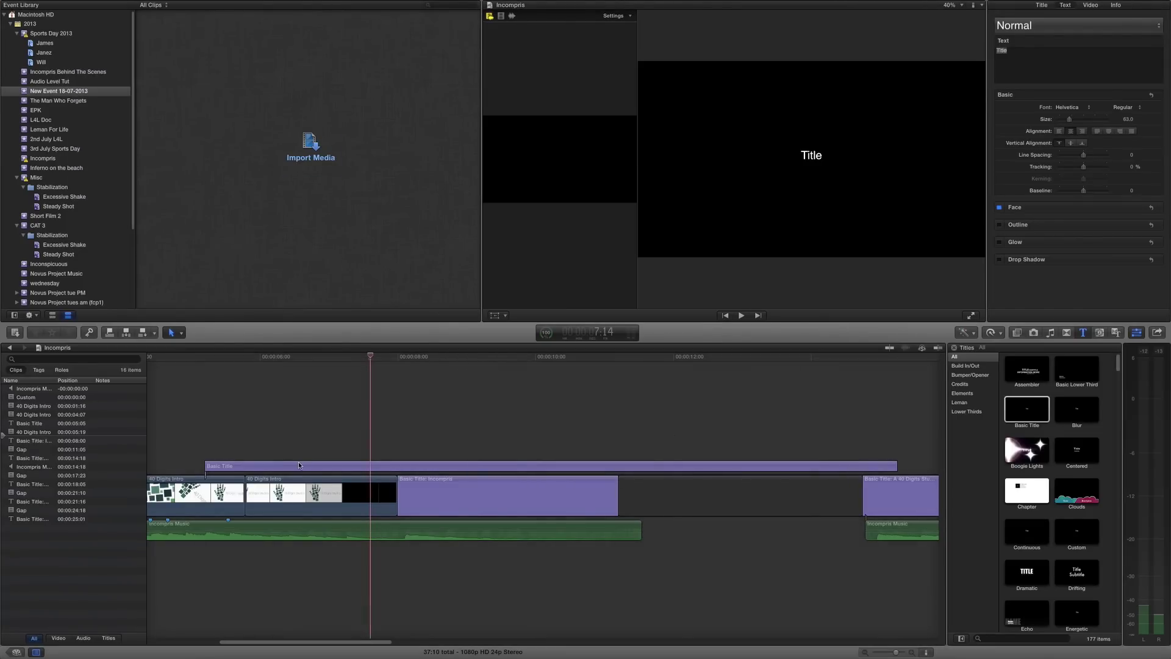
Step: Delete the connected Basic Title clip and jump the playhead to the next edit
left_click(298, 465)
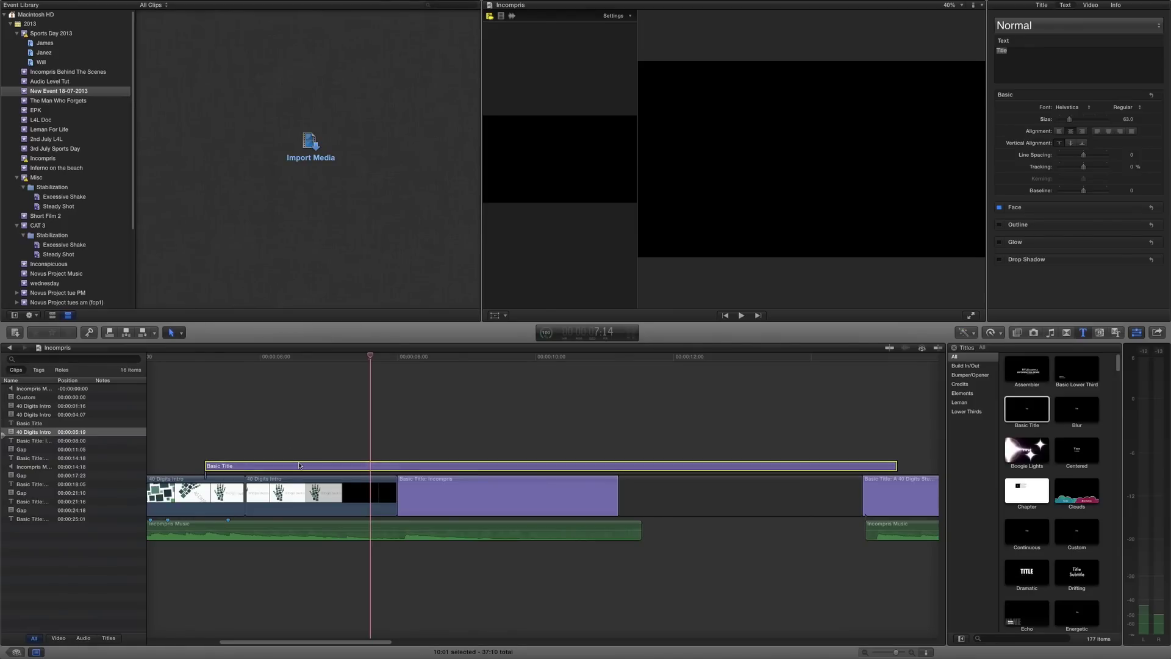
key("Delete")
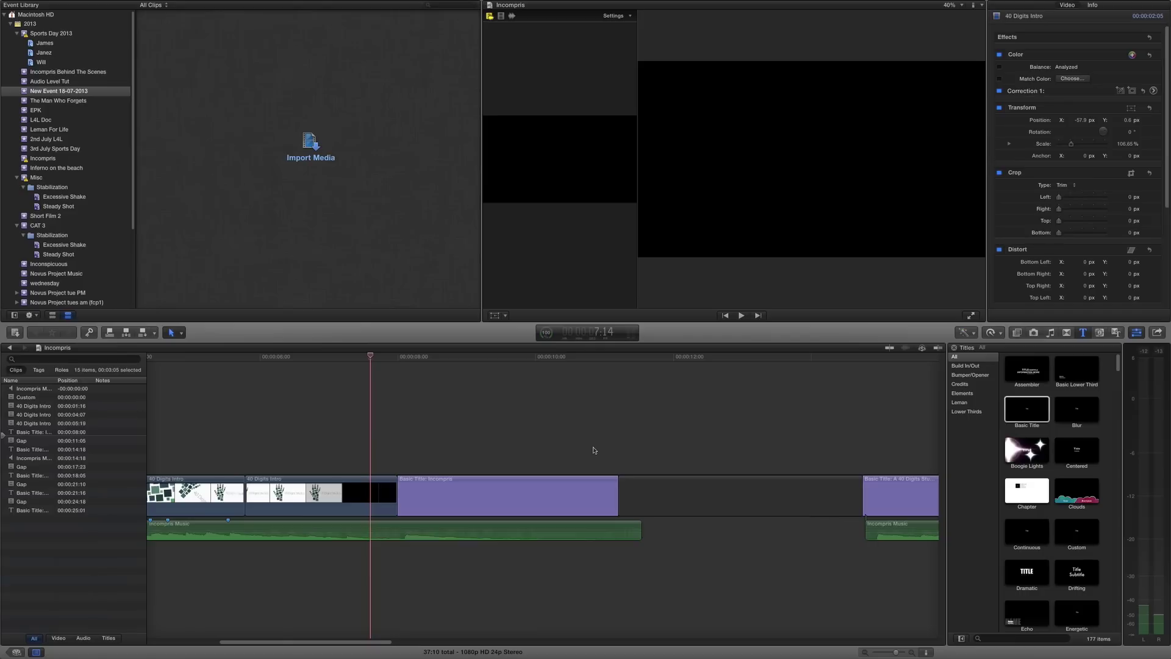
key("Down")
key("Down")
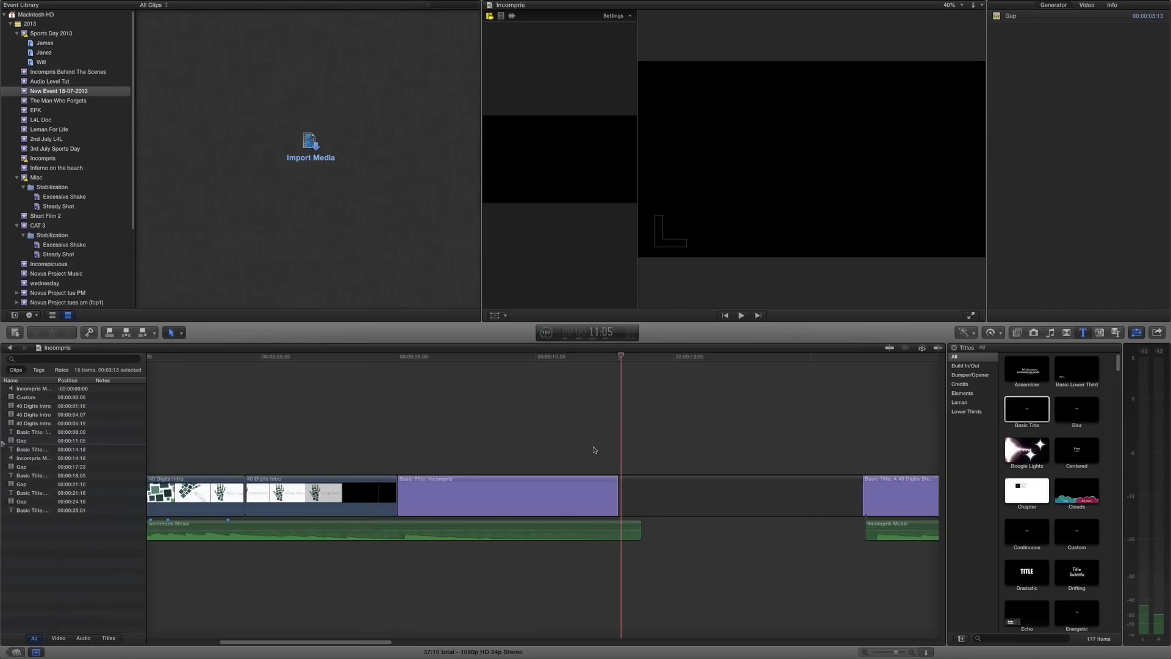